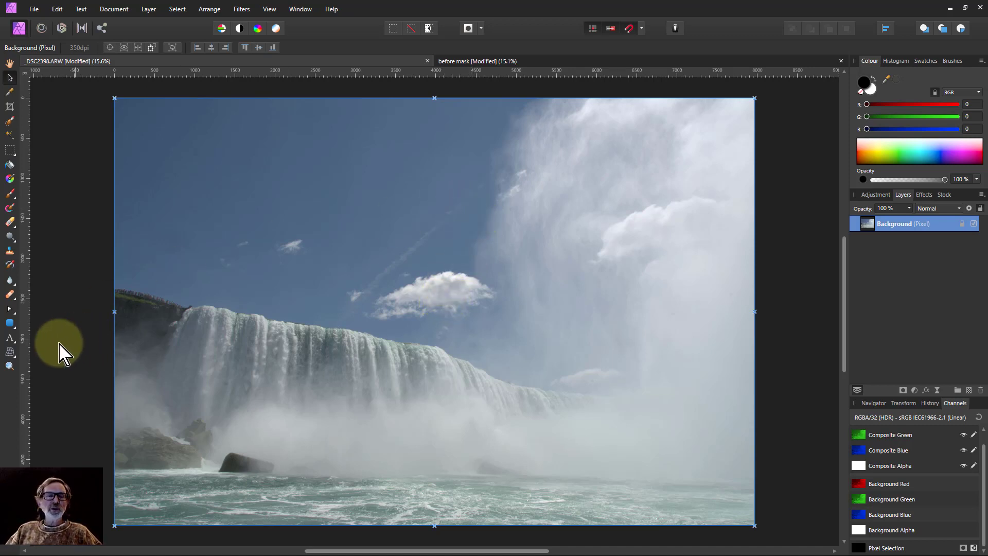
# - Draw a white rounded rectangle over the middle of the waterfall photo
pyautogui.click(11, 334)
pyautogui.moveTo(346, 222); pyautogui.dragTo(503, 387)
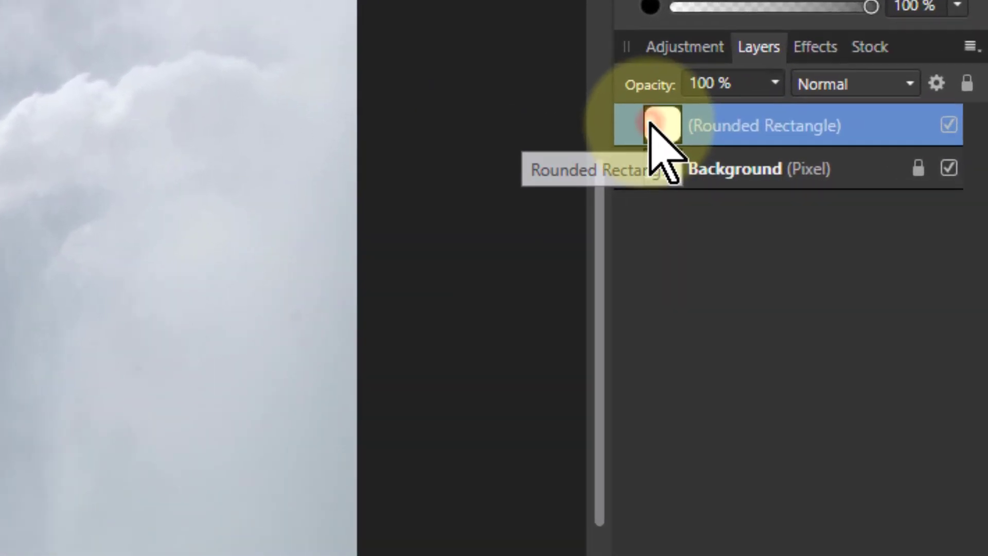
# - Apply the rounded rectangle as a mask on the waterfall photo's layer and reposition the masked area over the image
pyautogui.moveTo(687, 146); pyautogui.dragTo(664, 168)
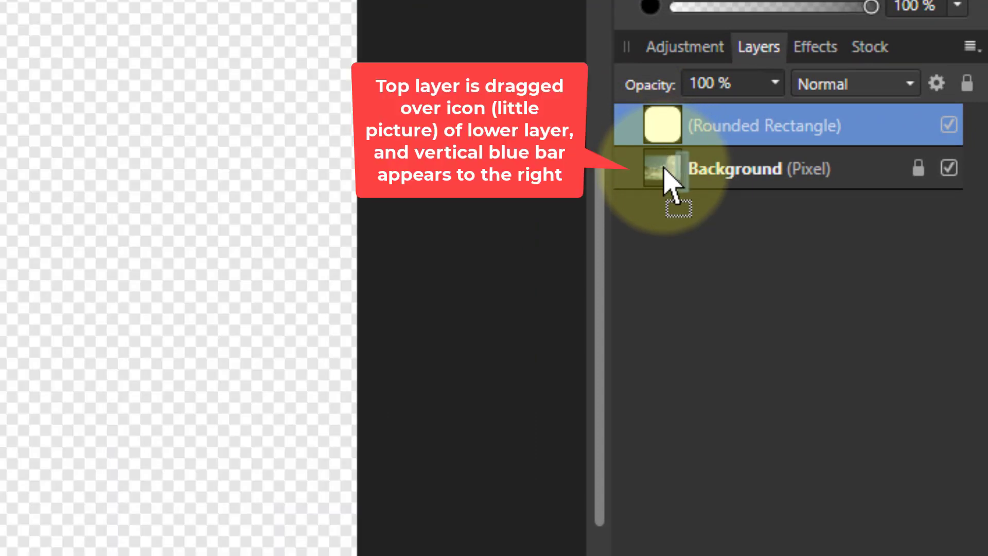
pyautogui.moveTo(664, 167); pyautogui.dragTo(664, 166)
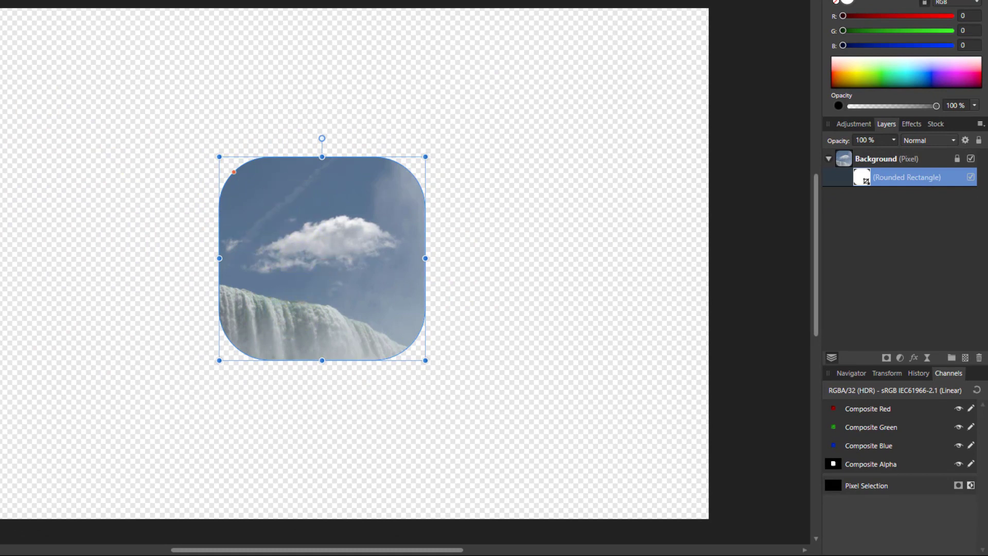
pyautogui.moveTo(287, 276); pyautogui.dragTo(308, 323)
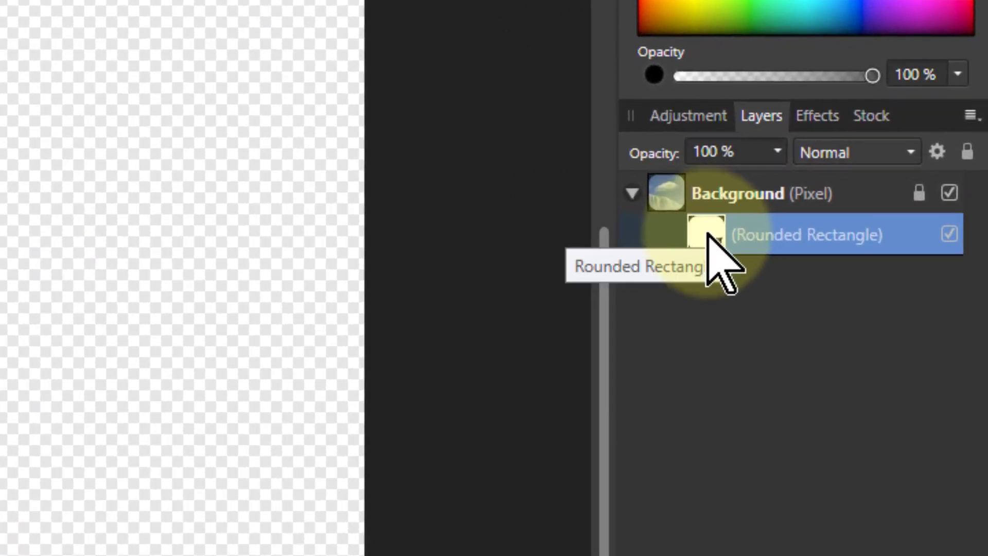
# - Take the rounded rectangle out of its mask position and nest it inside the waterfall layer as a clipped child
pyautogui.moveTo(708, 238); pyautogui.dragTo(682, 168)
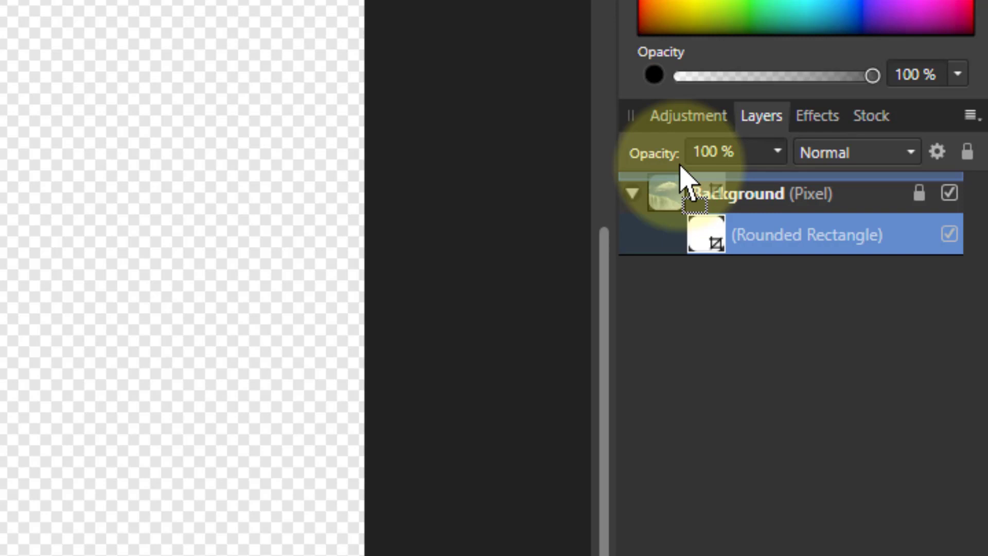
pyautogui.moveTo(681, 166); pyautogui.dragTo(747, 233)
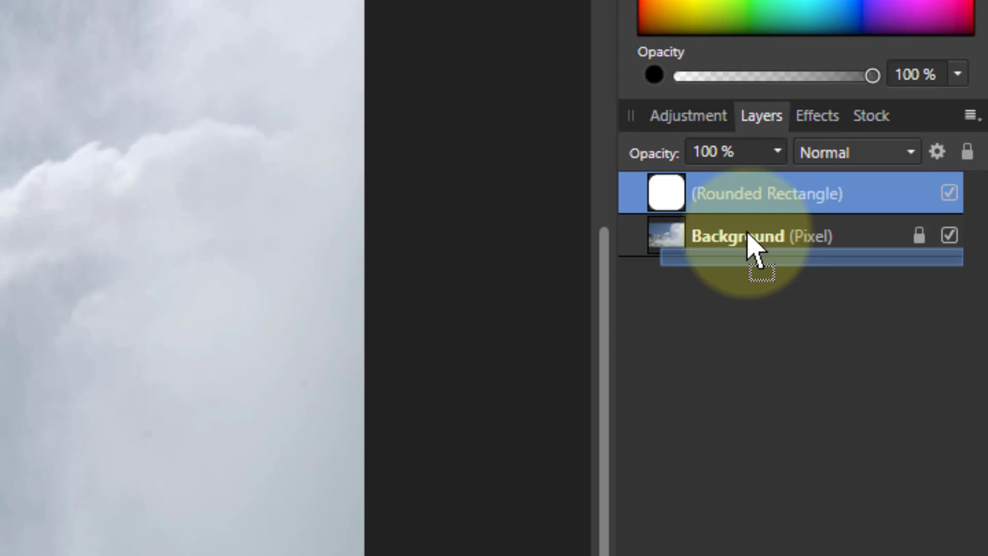
pyautogui.moveTo(747, 233); pyautogui.dragTo(747, 238)
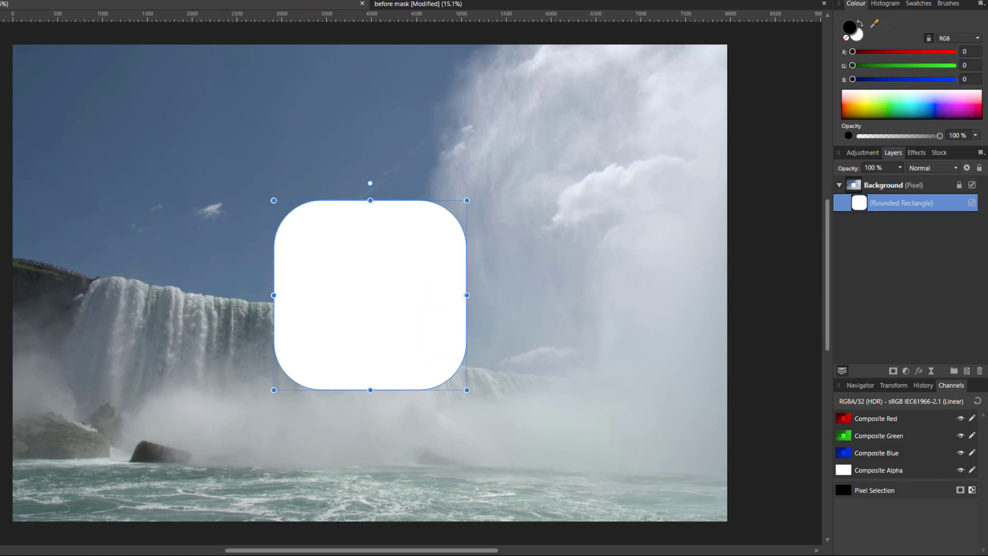
# - Scale the waterfall photo with its nested rectangle down to about three quarters size and move it near the canvas centre
pyautogui.click(853, 186)
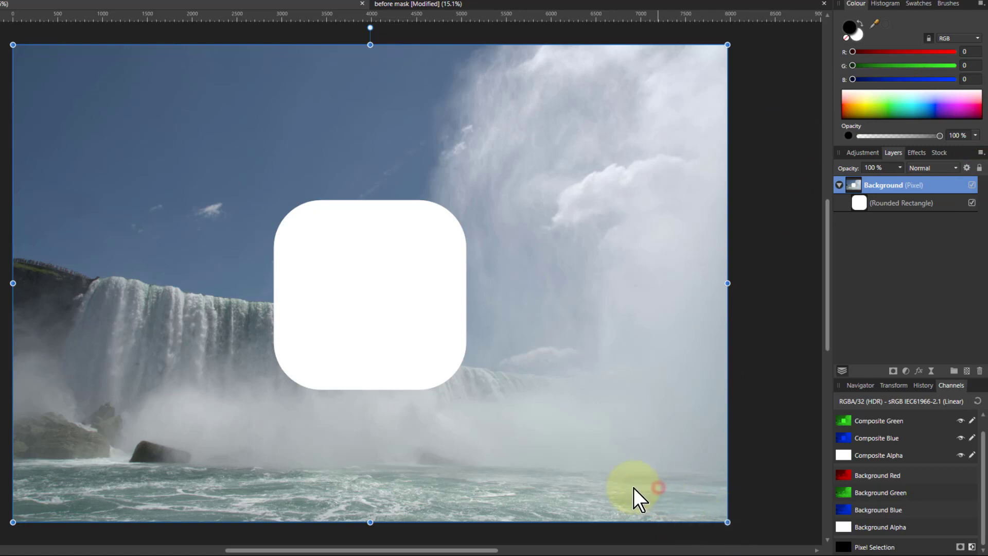
pyautogui.moveTo(635, 496); pyautogui.dragTo(660, 489)
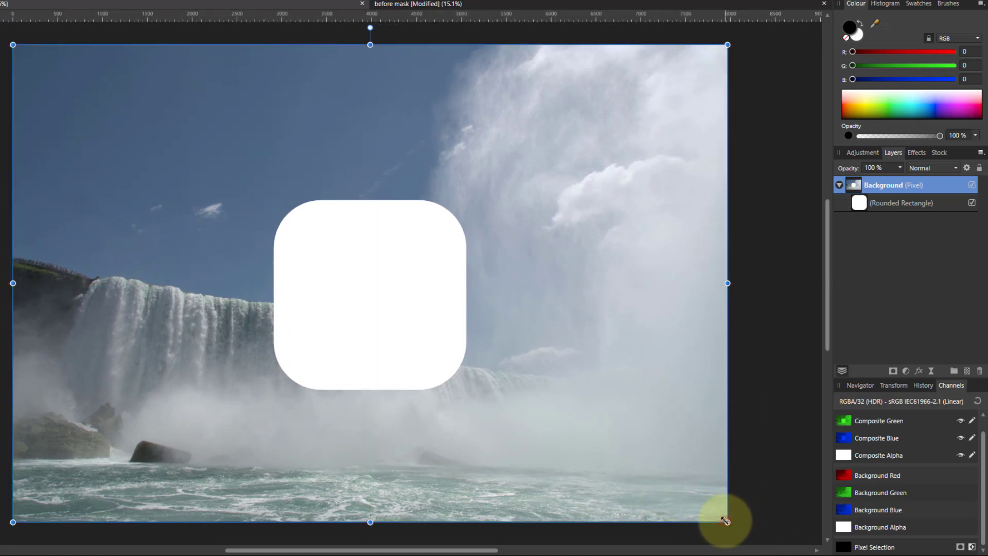
pyautogui.moveTo(728, 522); pyautogui.dragTo(564, 379)
pyautogui.moveTo(480, 369); pyautogui.dragTo(572, 411)
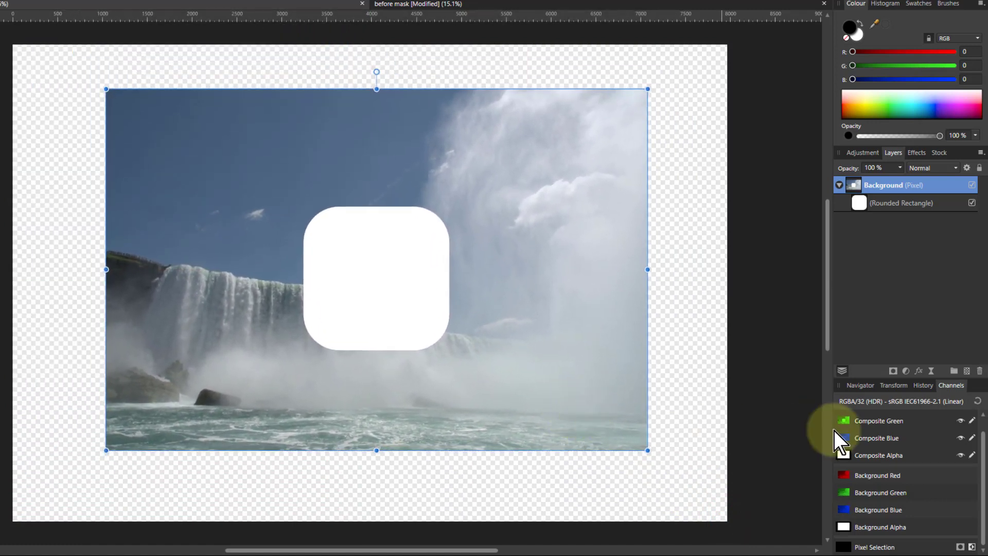
# - Delete the rounded rectangle nested inside the waterfall layer
pyautogui.click(859, 203)
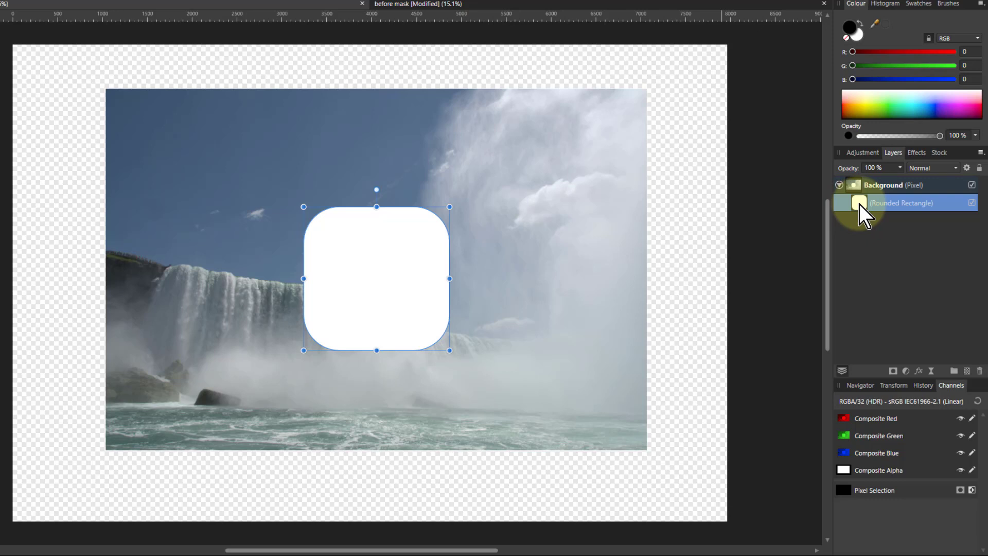
pyautogui.press('Delete')
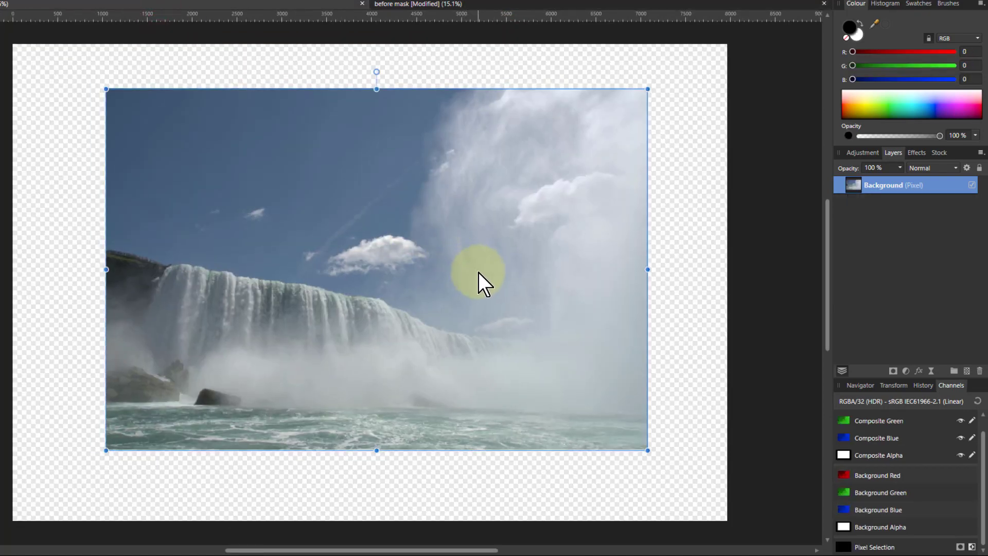
# - Paste the cutout of the pink-haired woman, scale it down to about three quarters size and place it over the spray
pyautogui.hotkey('ctrl', 'v')
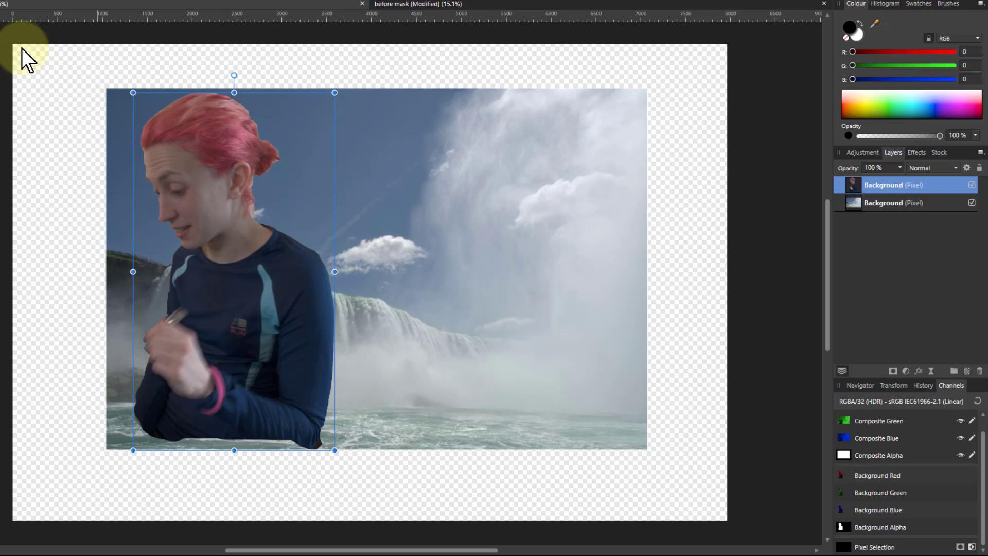
pyautogui.moveTo(132, 92); pyautogui.dragTo(184, 183)
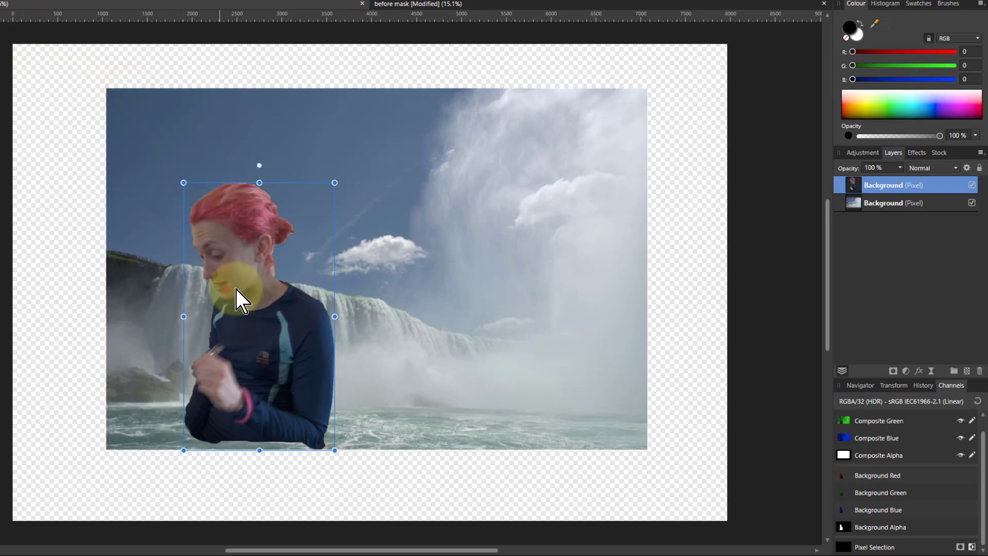
pyautogui.moveTo(236, 289); pyautogui.dragTo(468, 257)
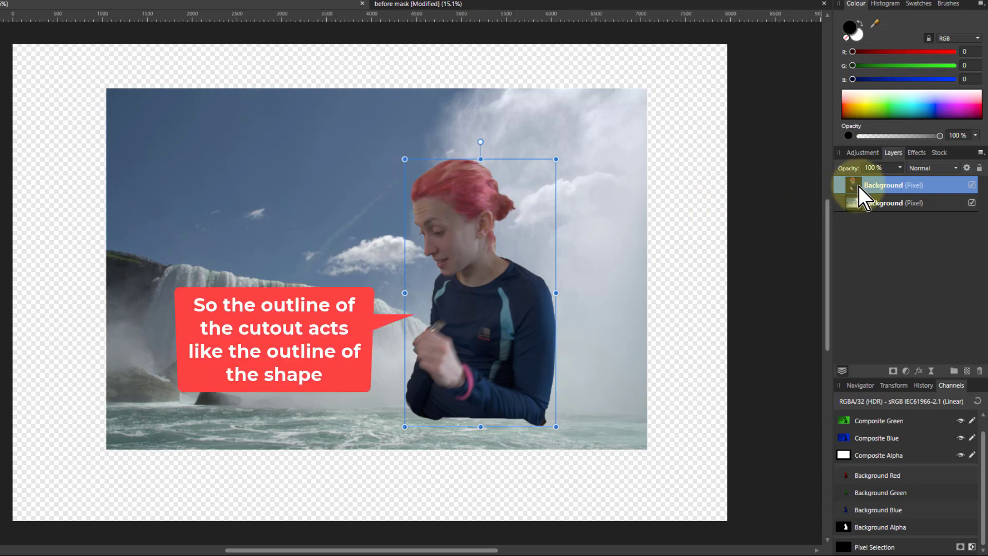
# - Mask the waterfall layer with the woman's cutout and reposition the mask over the spray area
pyautogui.moveTo(853, 185); pyautogui.dragTo(860, 203)
pyautogui.moveTo(469, 284); pyautogui.dragTo(579, 301)
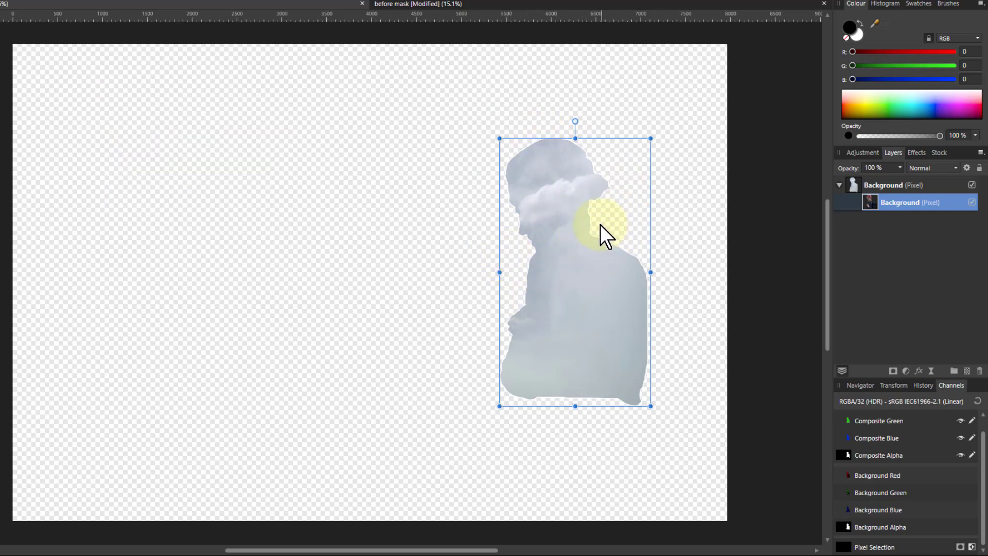
pyautogui.moveTo(563, 278); pyautogui.dragTo(529, 276)
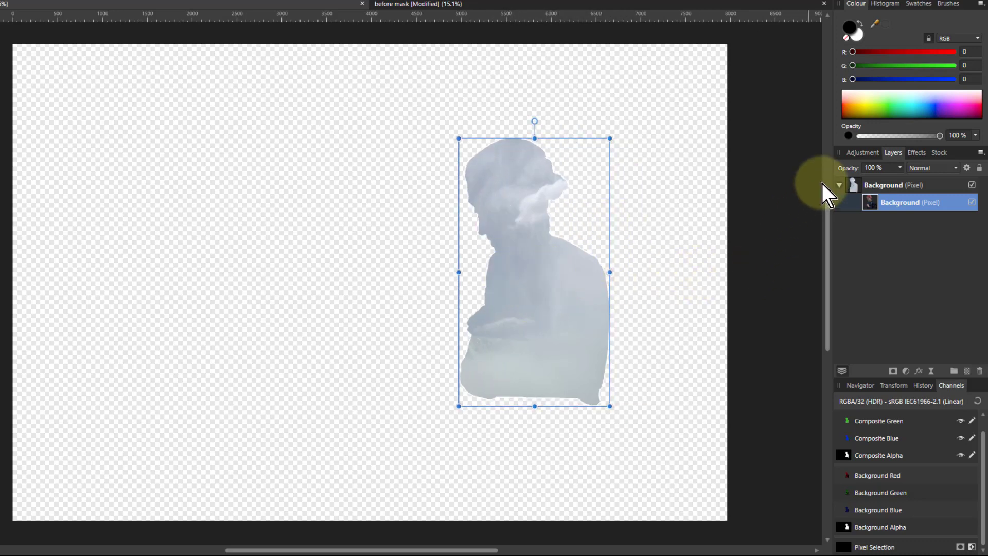
# - Nest the cutout in the waterfall layer as a clipped child instead of a mask, shifting it slightly left and the parent photo slightly down
pyautogui.moveTo(855, 187); pyautogui.dragTo(894, 202)
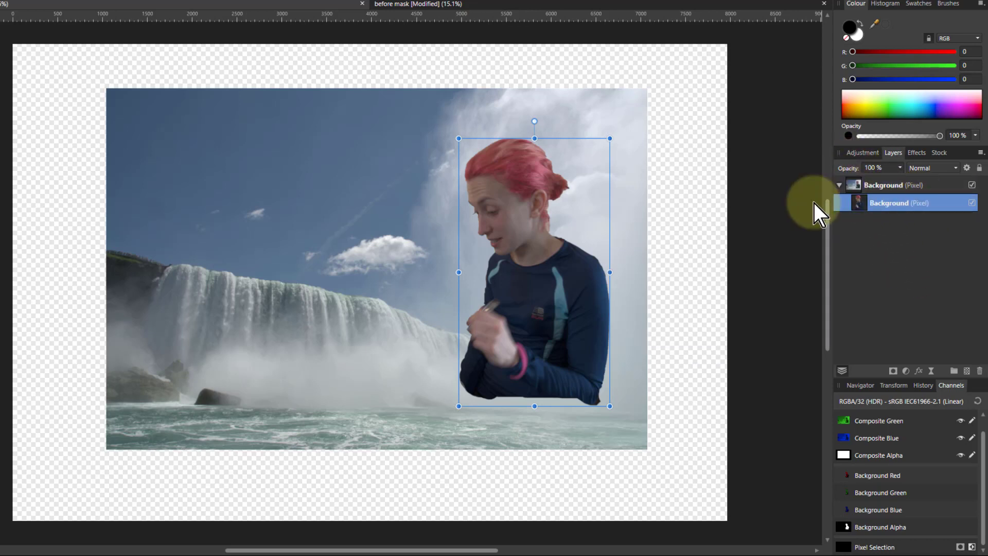
pyautogui.moveTo(566, 329)
pyautogui.mouseDown()
pyautogui.moveTo(468, 326)
pyautogui.moveTo(551, 325)
pyautogui.mouseUp()
pyautogui.click(852, 185)
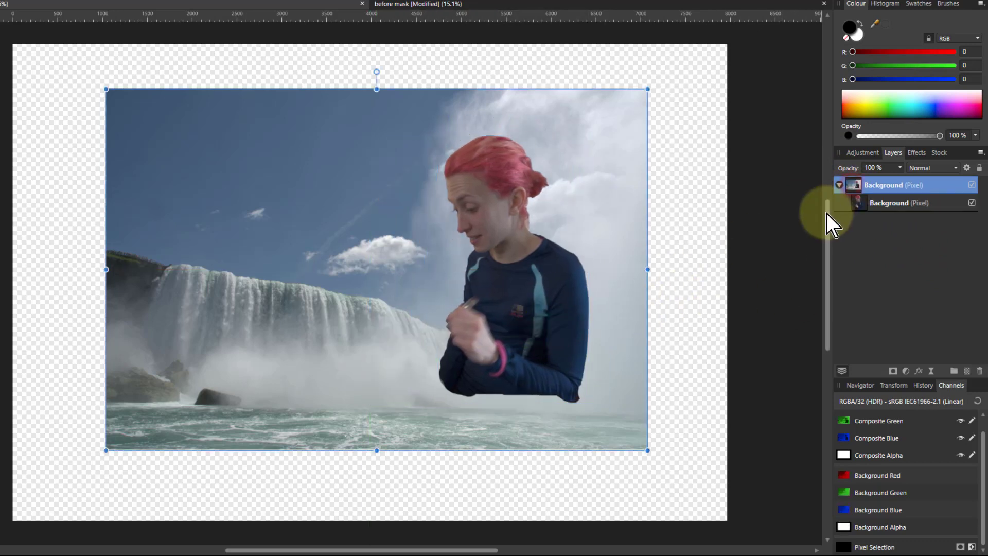
pyautogui.moveTo(356, 326)
pyautogui.mouseDown()
pyautogui.moveTo(391, 381)
pyautogui.moveTo(393, 357)
pyautogui.moveTo(356, 324)
pyautogui.moveTo(357, 345)
pyautogui.mouseUp()
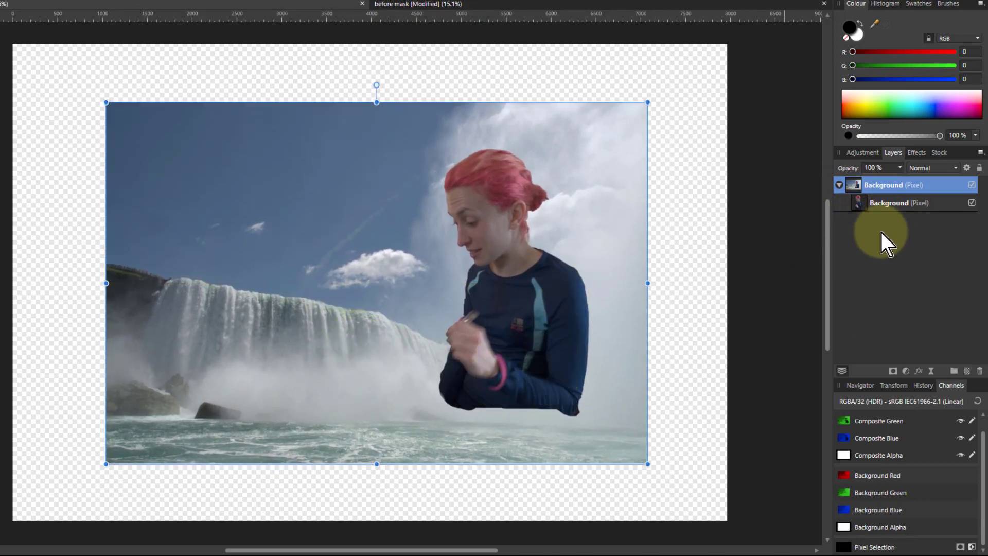
# - Take the nested cutout out of the waterfall layer, and nest it back with the Move Inside command
pyautogui.click(861, 204)
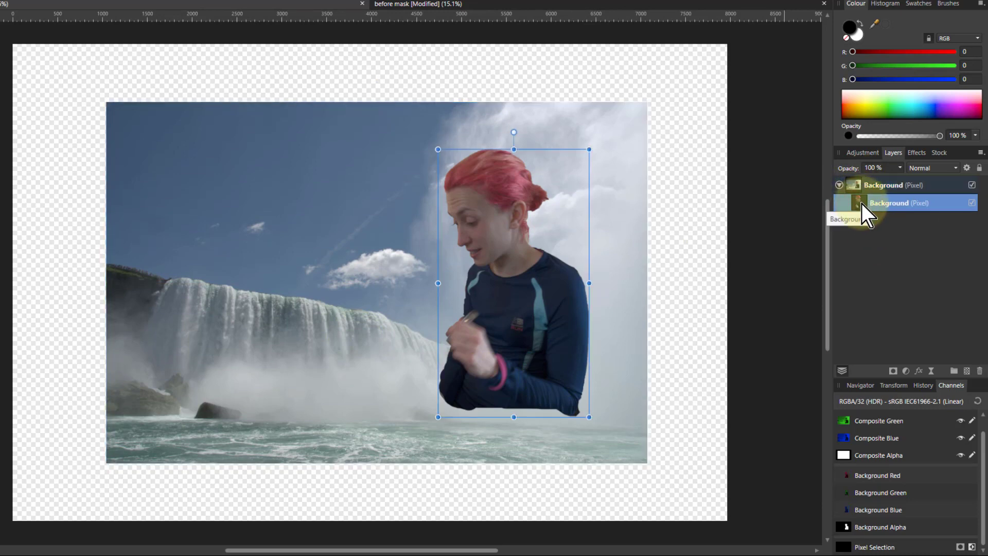
pyautogui.moveTo(861, 207); pyautogui.dragTo(850, 175)
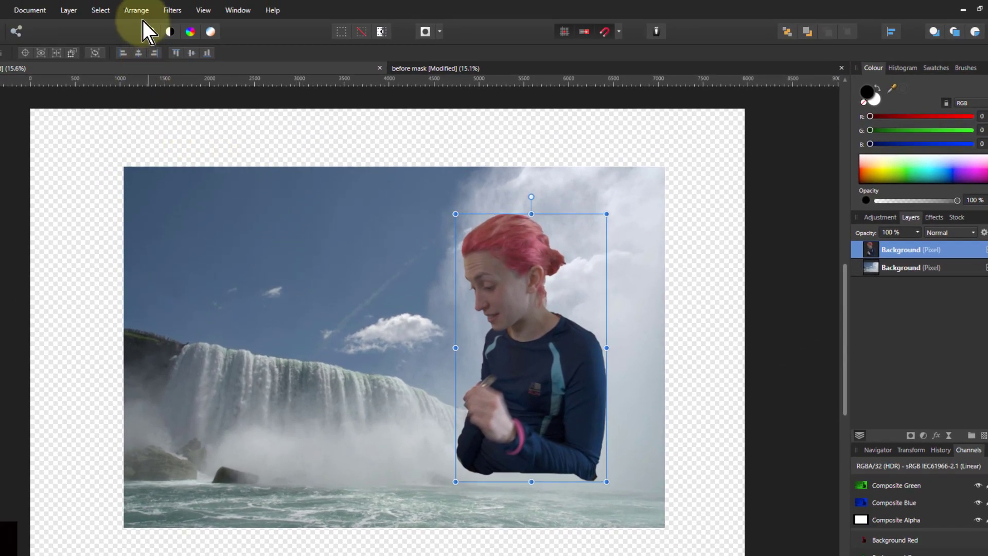
pyautogui.click(135, 10)
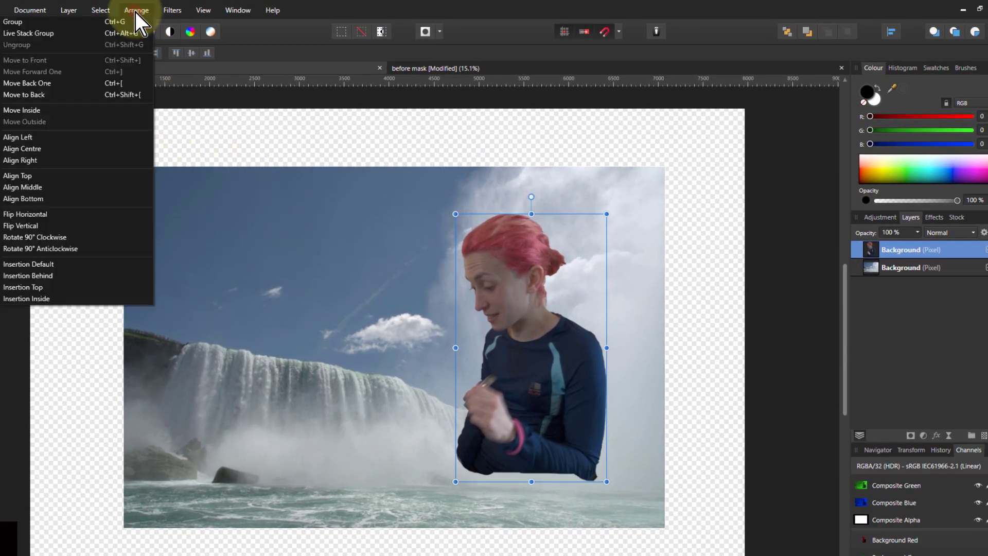
pyautogui.click(36, 111)
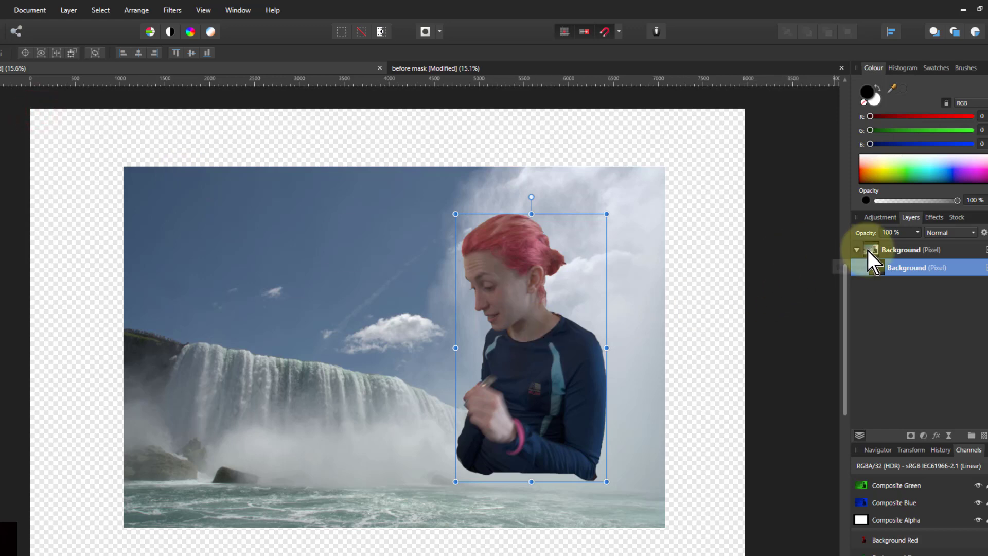
# - Shift the waterfall photo slightly left and down with its nested cutout, and release the cutout with the Move Outside command
pyautogui.click(363, 372)
pyautogui.moveTo(421, 377)
pyautogui.mouseDown()
pyautogui.moveTo(419, 348)
pyautogui.moveTo(421, 379)
pyautogui.moveTo(409, 386)
pyautogui.mouseUp()
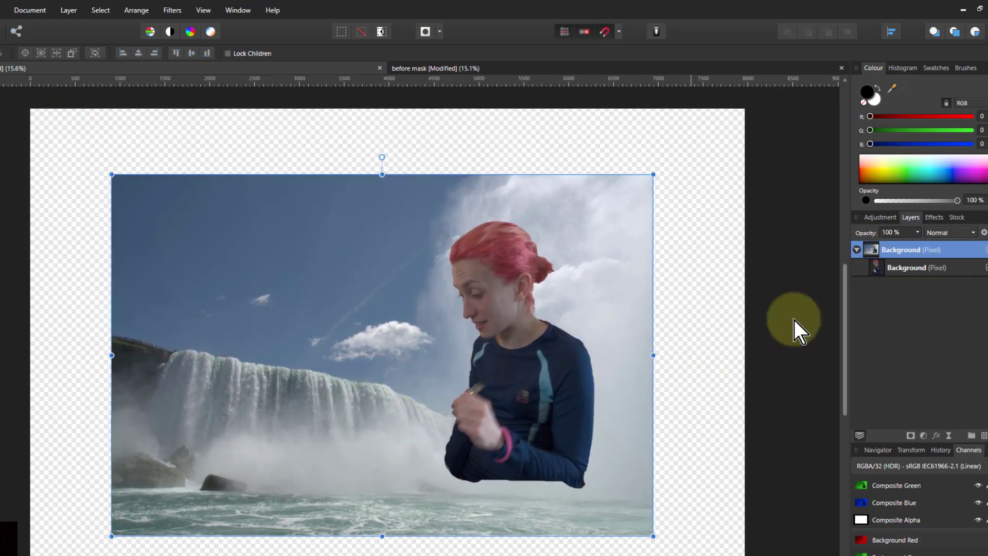
pyautogui.click(879, 266)
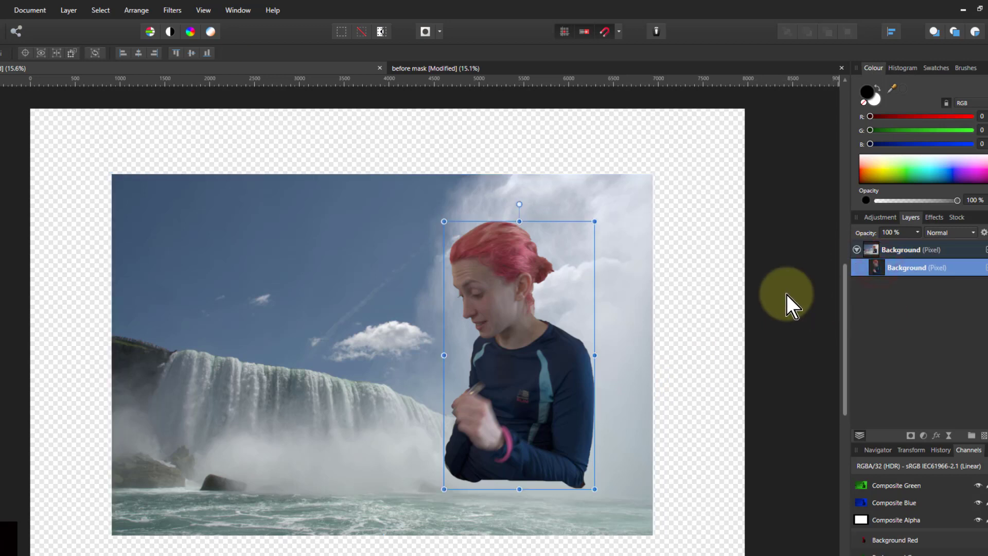
pyautogui.click(138, 15)
pyautogui.click(50, 122)
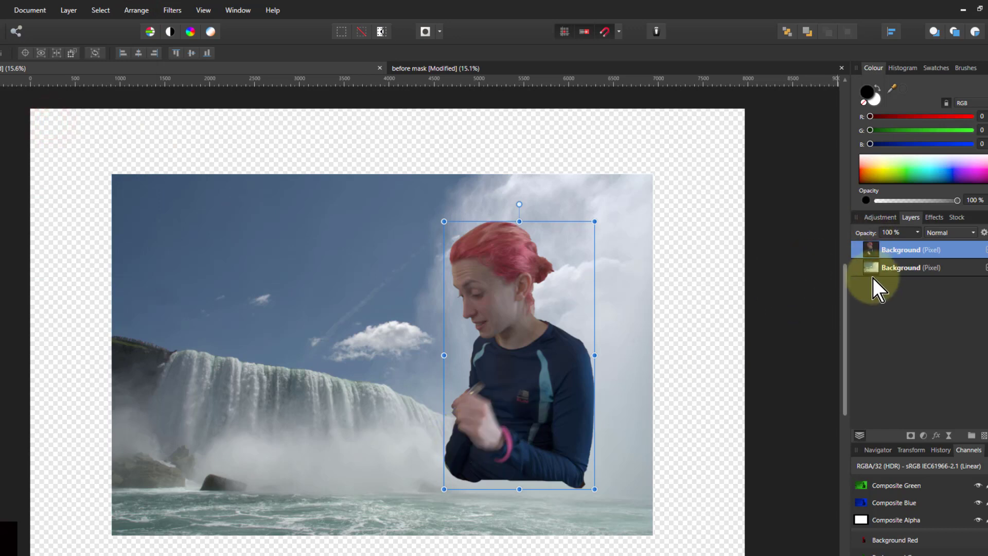
# - Mask the waterfall layer with the woman's cutout using Mask to Below, and release the mask
pyautogui.rightClick(873, 248)
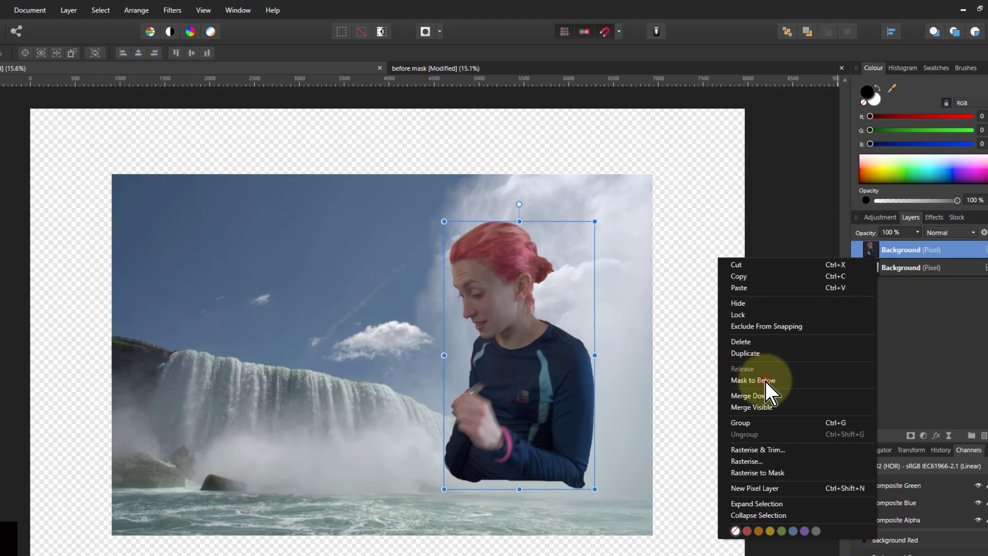
pyautogui.click(765, 382)
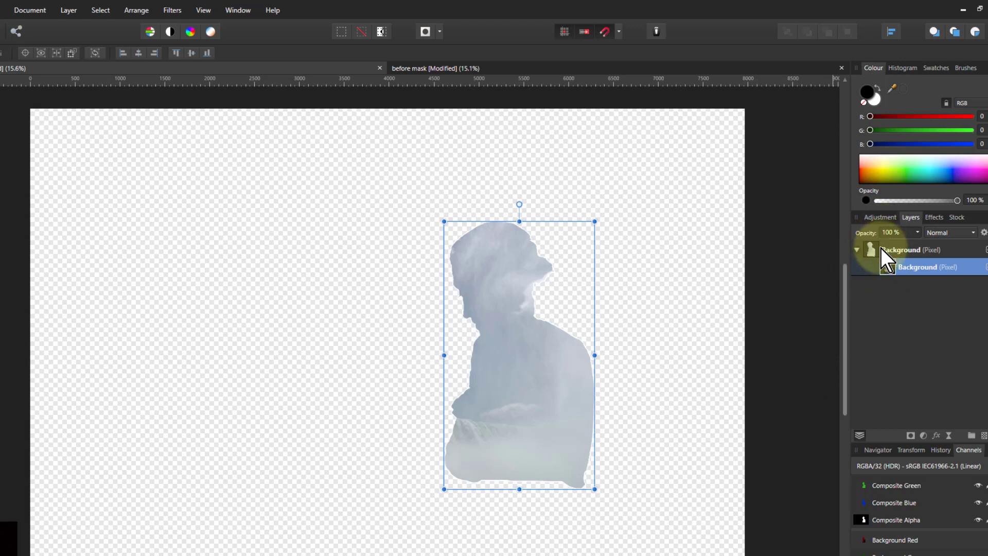
pyautogui.rightClick(888, 265)
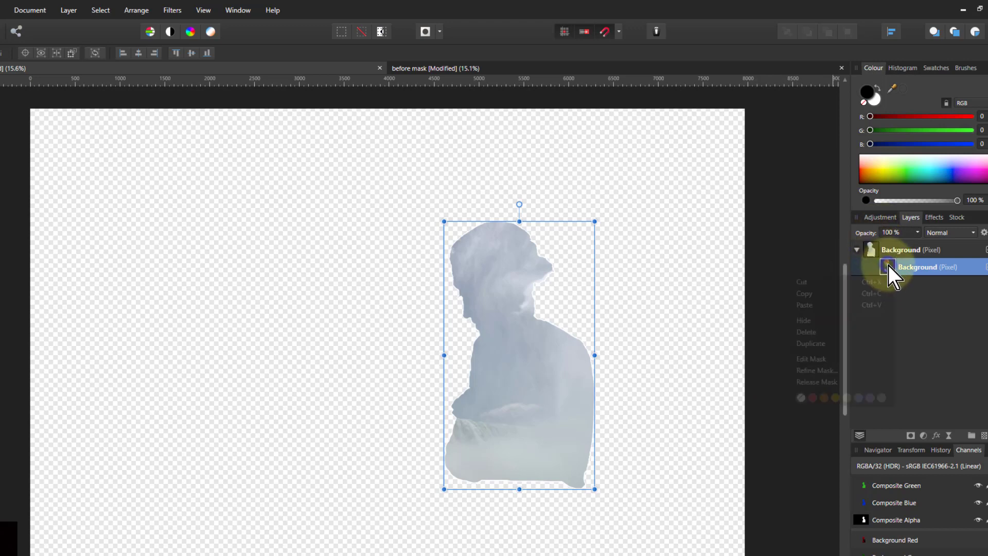
pyautogui.click(820, 383)
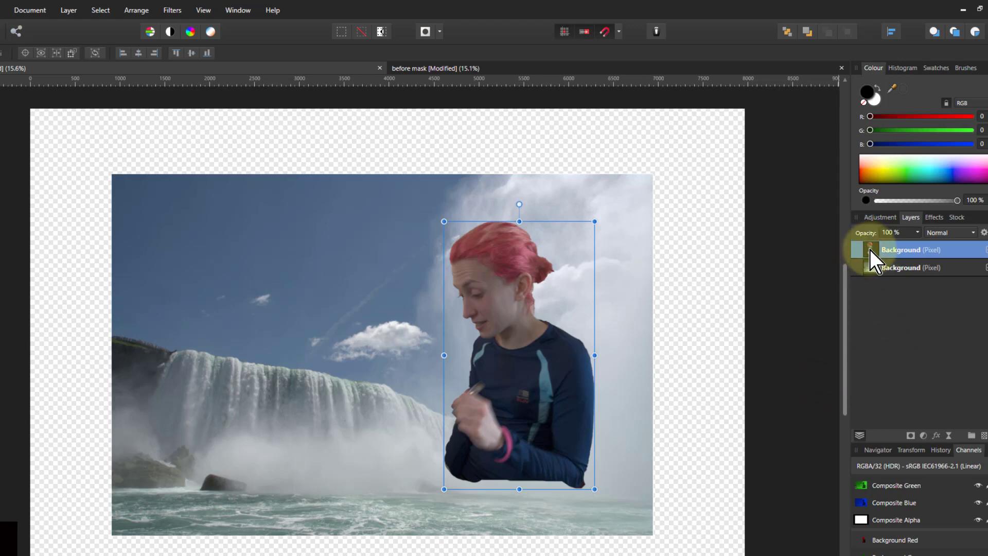
# - Mask the waterfall layer with the woman's cutout, and draw a white rounded rectangle overlapping the silhouette's left side
pyautogui.moveTo(870, 250)
pyautogui.mouseDown()
pyautogui.moveTo(883, 272)
pyautogui.moveTo(875, 266)
pyautogui.mouseUp()
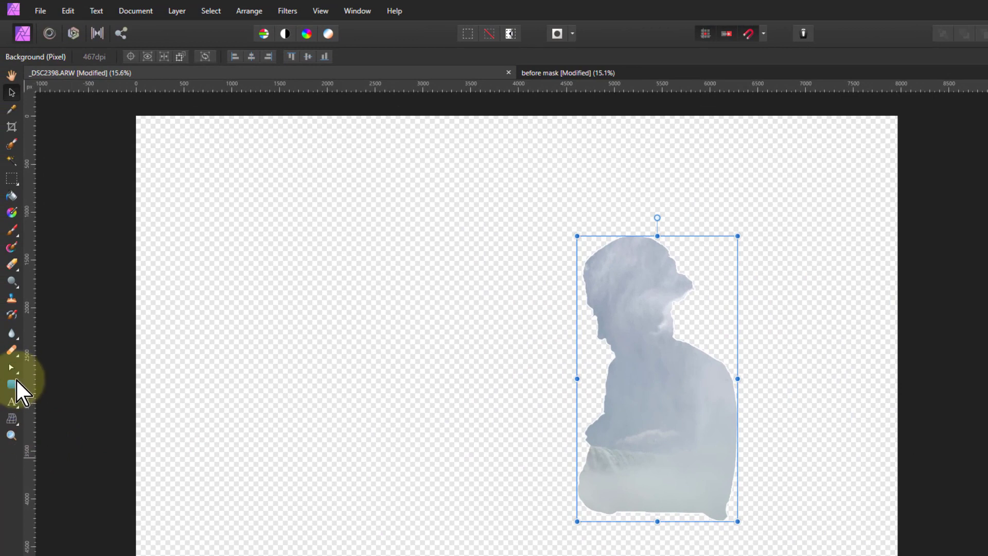
pyautogui.click(14, 383)
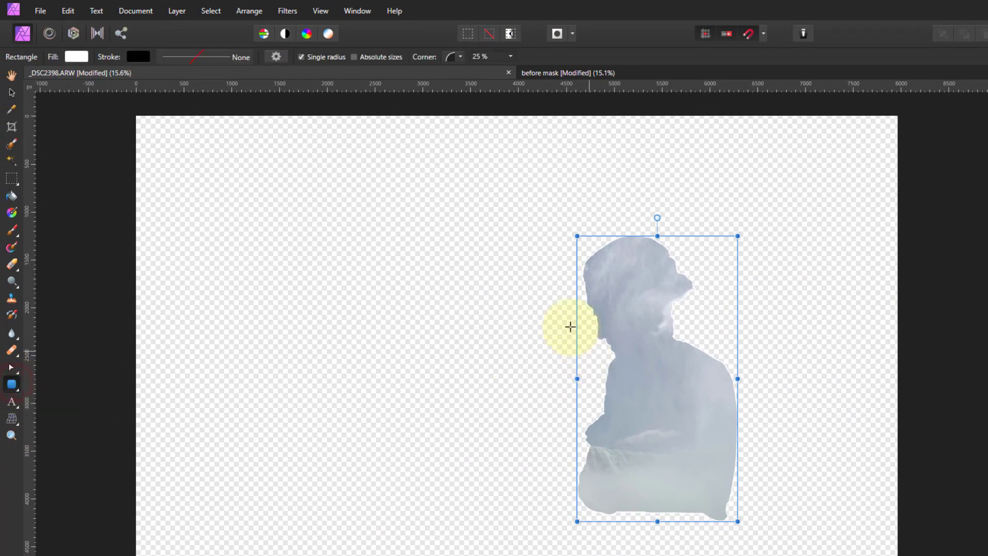
pyautogui.moveTo(484, 289)
pyautogui.mouseDown()
pyautogui.moveTo(581, 407)
pyautogui.moveTo(643, 414)
pyautogui.moveTo(641, 465)
pyautogui.mouseUp()
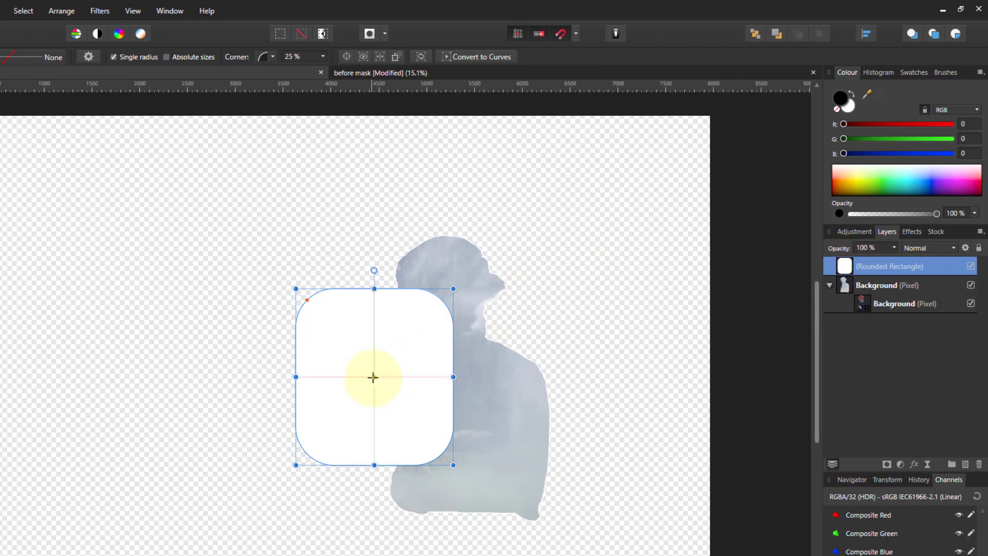
pyautogui.press('v')
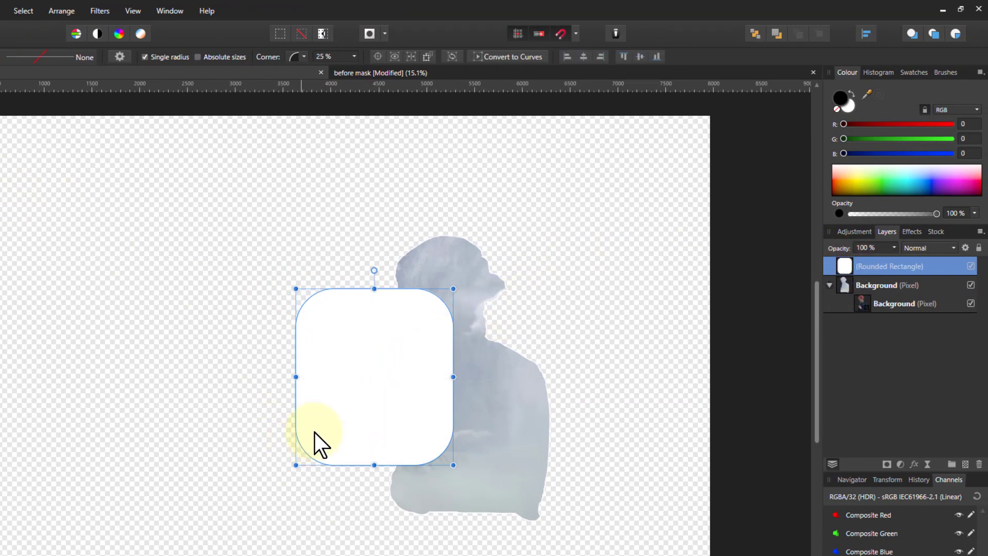
# - Shift the white rounded rectangle slightly, and nest it inside the masked waterfall layer with the Move Inside command
pyautogui.moveTo(350, 396)
pyautogui.mouseDown()
pyautogui.moveTo(268, 394)
pyautogui.moveTo(355, 395)
pyautogui.mouseUp()
pyautogui.moveTo(844, 266); pyautogui.dragTo(844, 284)
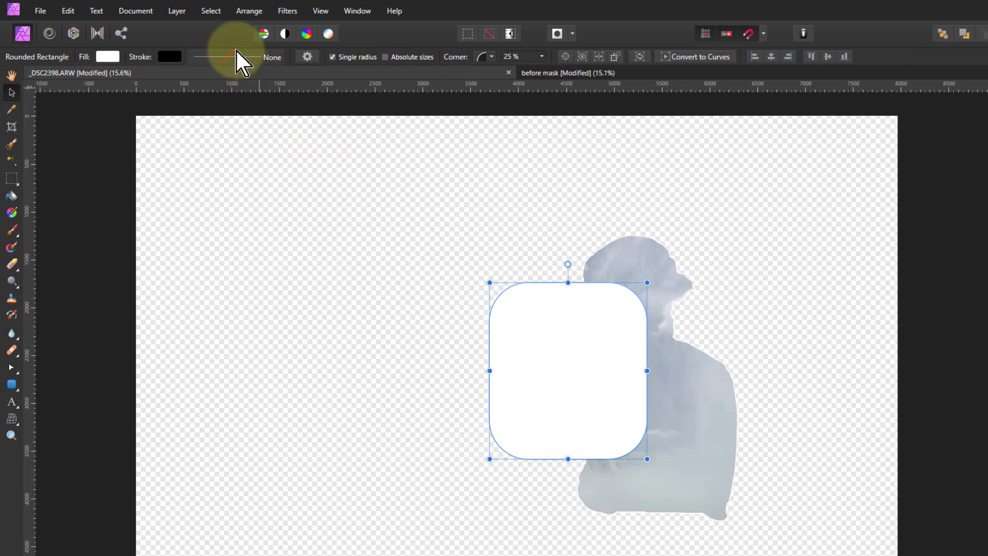
pyautogui.click(248, 11)
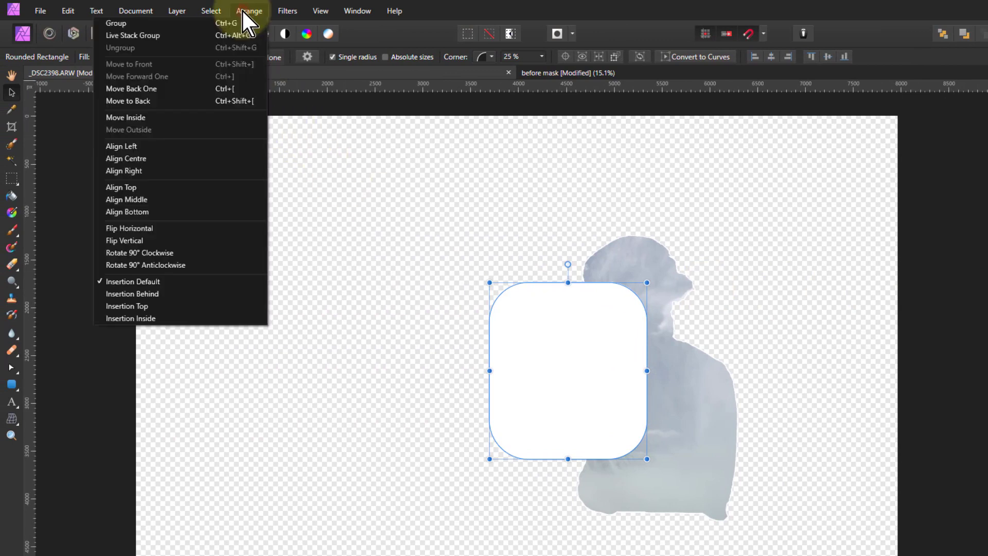
pyautogui.click(231, 118)
# - Reposition the clipped rounded rectangle across the silhouette, leaving it over the back, and release it with the Move Outside command
pyautogui.moveTo(497, 405); pyautogui.dragTo(644, 384)
pyautogui.moveTo(502, 379); pyautogui.dragTo(374, 405)
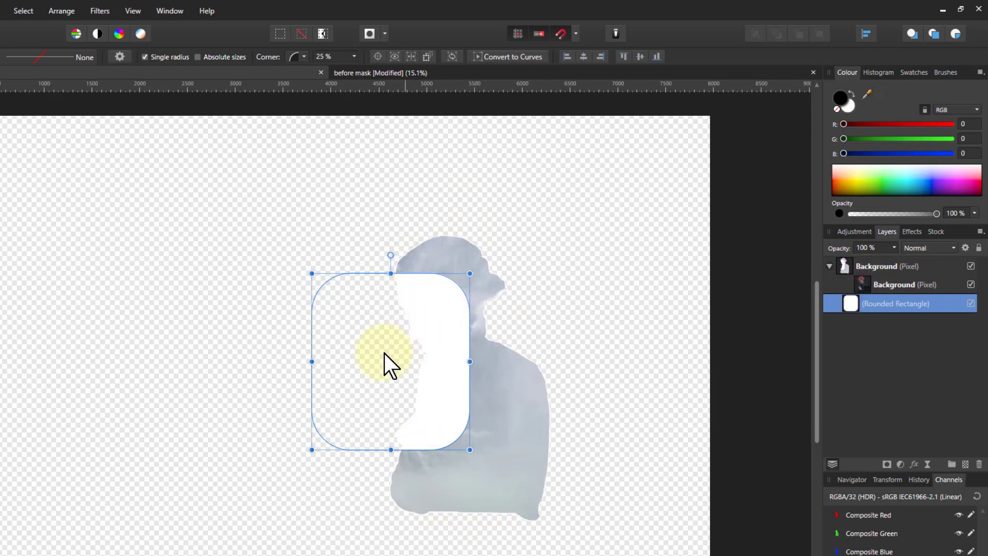
pyautogui.moveTo(385, 353)
pyautogui.mouseDown()
pyautogui.moveTo(531, 324)
pyautogui.moveTo(485, 523)
pyautogui.moveTo(429, 379)
pyautogui.moveTo(472, 309)
pyautogui.moveTo(476, 449)
pyautogui.moveTo(381, 363)
pyautogui.mouseUp()
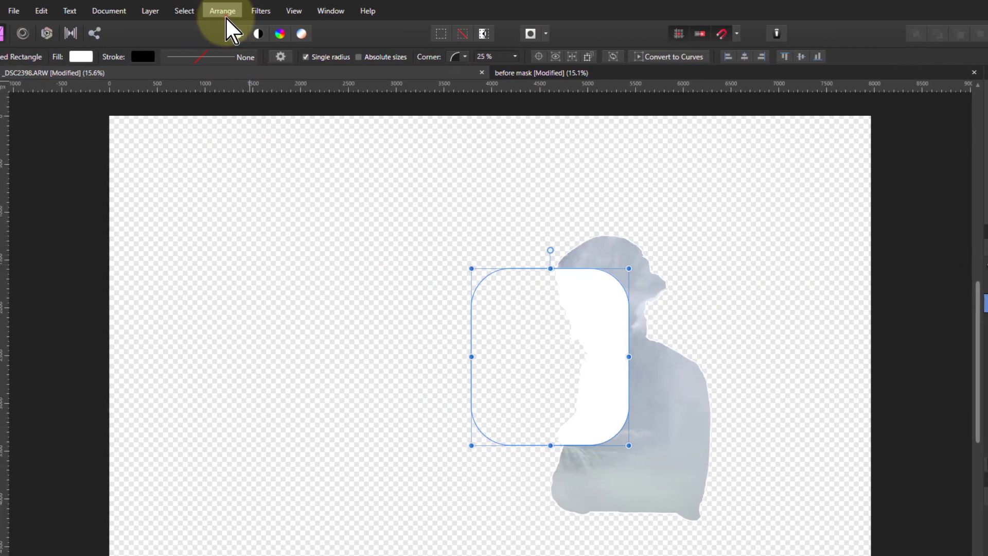
pyautogui.click(224, 15)
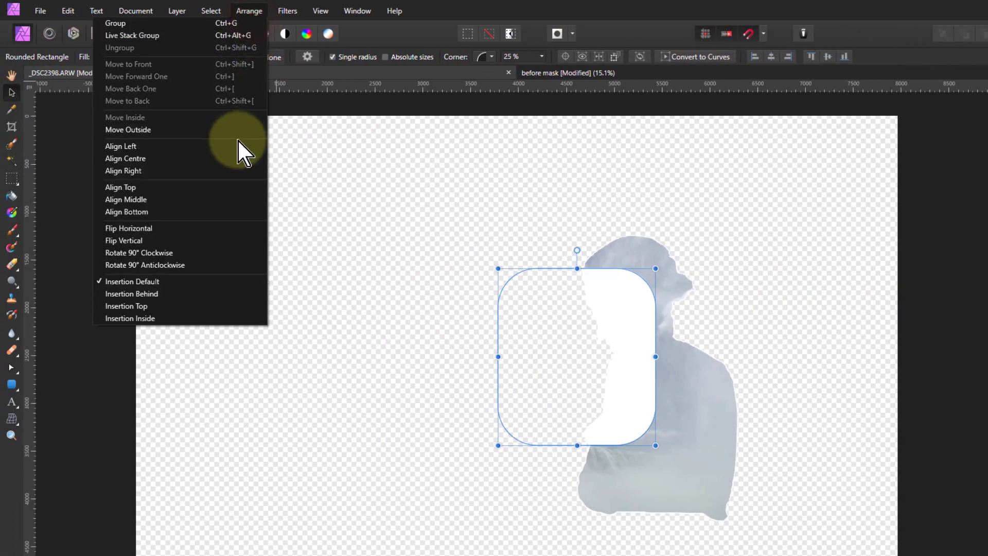
pyautogui.click(238, 125)
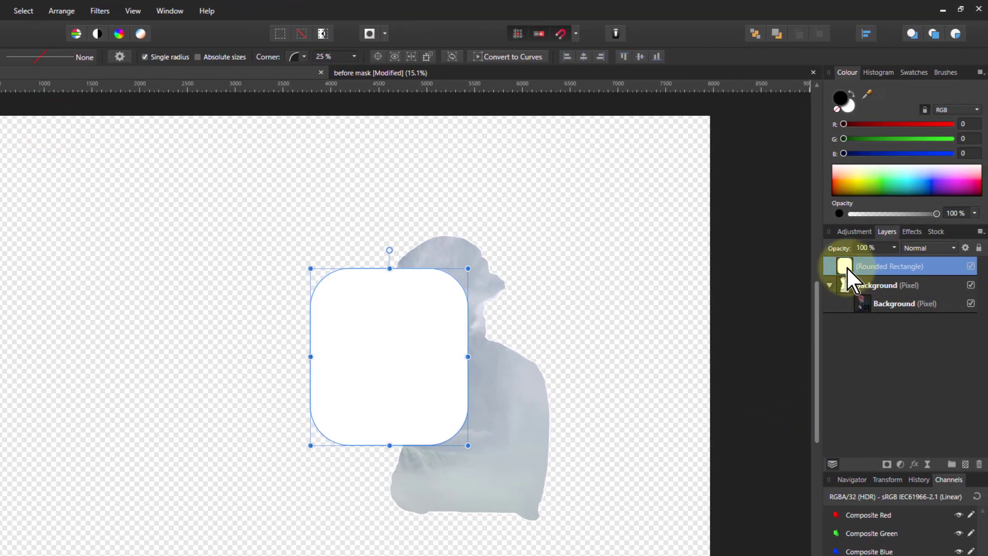
# - Mask the waterfall layer with the rounded rectangle using Mask to Below, and fit it around the silhouette's head at about 1344 × 1511 px
pyautogui.rightClick(847, 267)
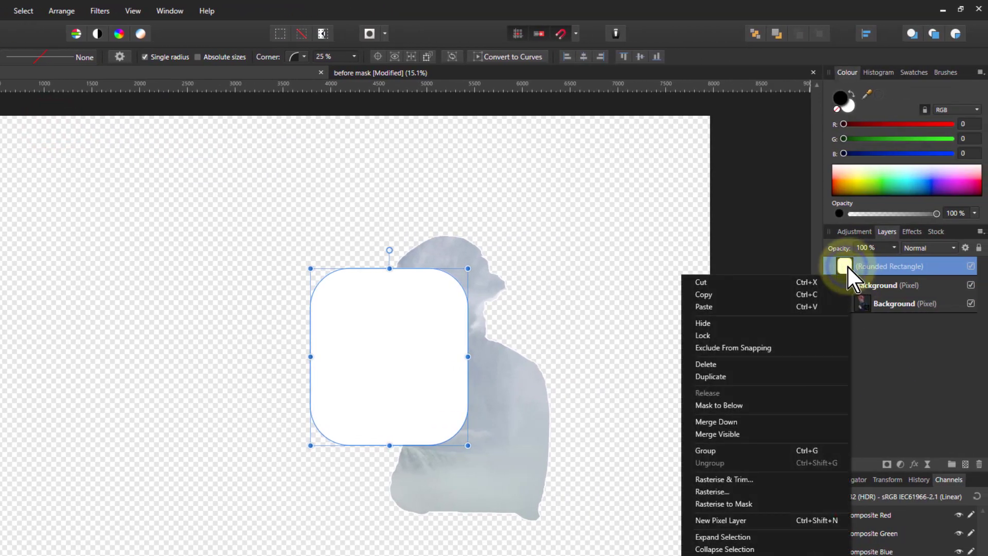
pyautogui.click(745, 406)
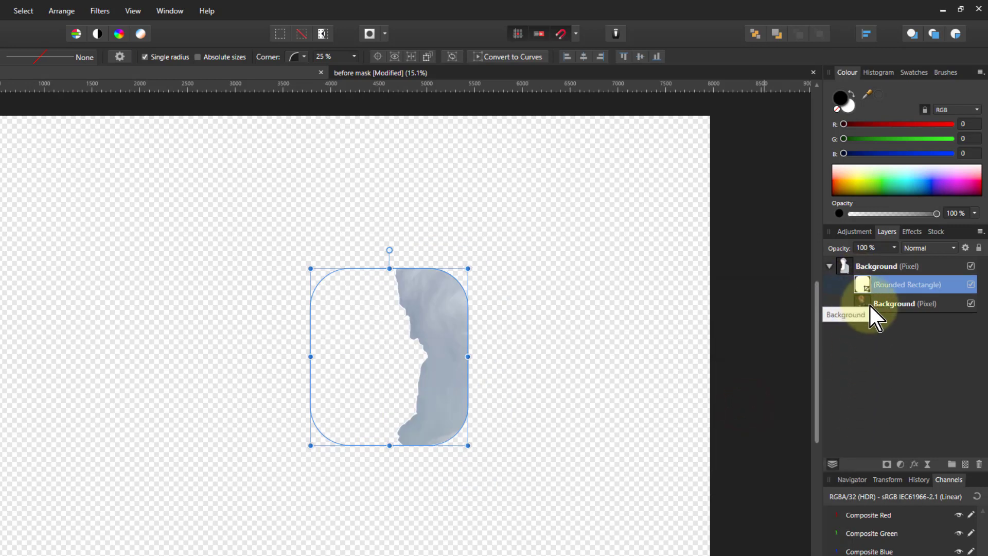
pyautogui.moveTo(373, 412); pyautogui.dragTo(418, 335)
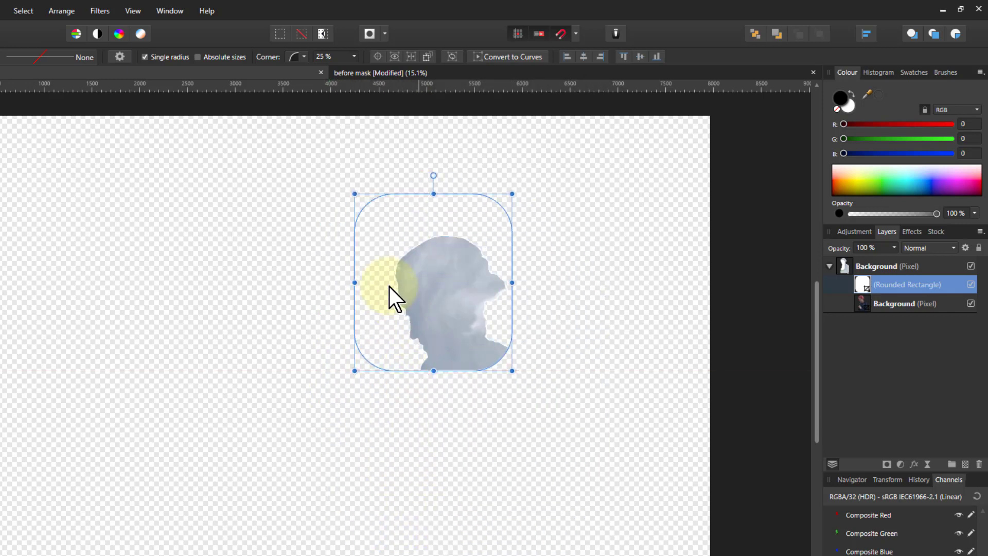
pyautogui.moveTo(355, 202); pyautogui.dragTo(389, 221)
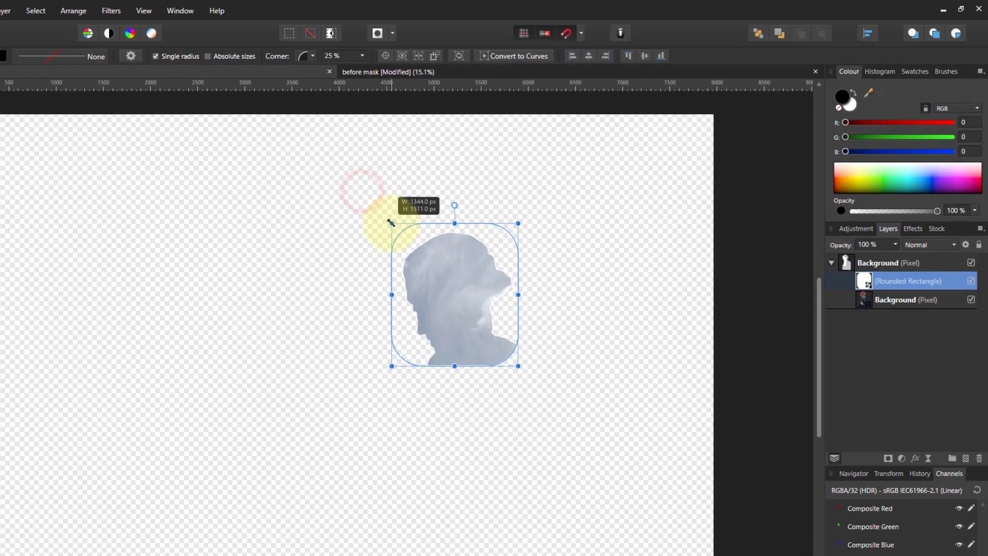